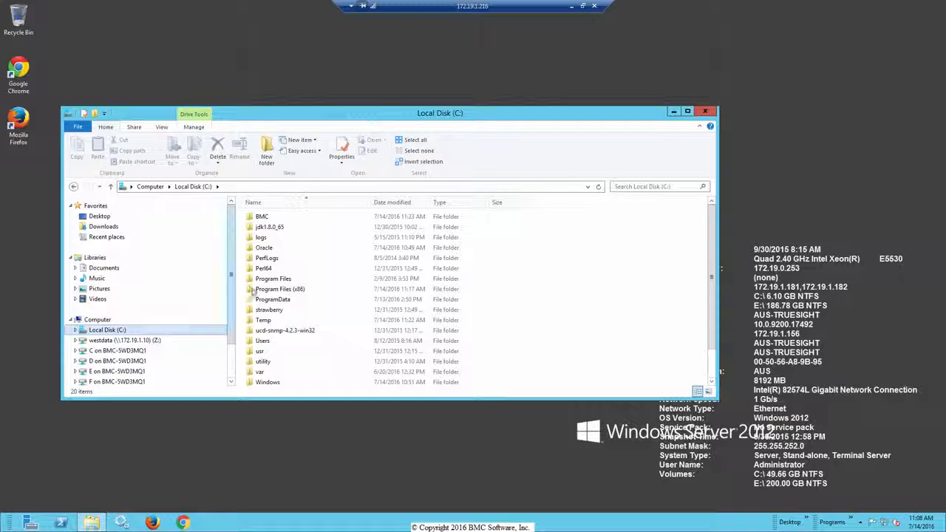
Open the bmc_ad_agent_install log from C:\Temp\ad_java_agent_win_10.5.00 in Notepad++ and highlight its standalone -javaagent parameter line.
{"action": "double_click", "coordinate": [264, 320]}
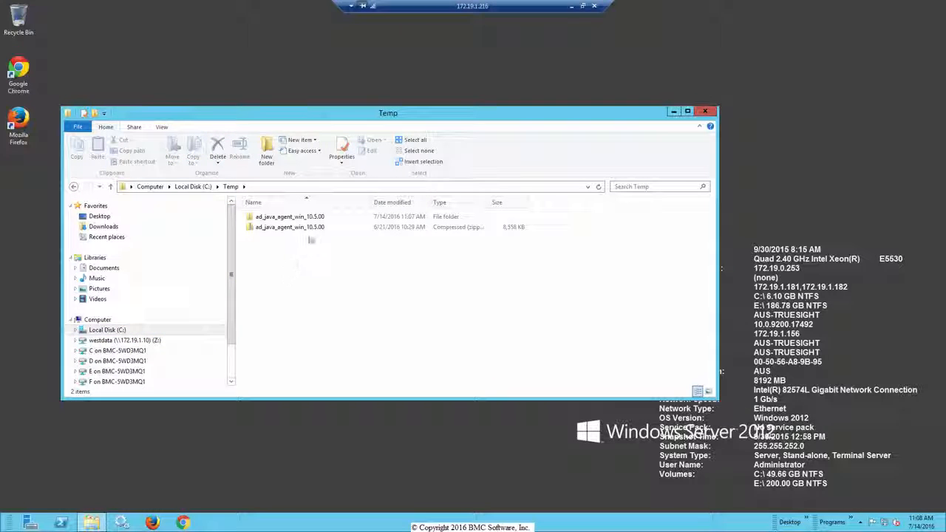
{"action": "double_click", "coordinate": [307, 218]}
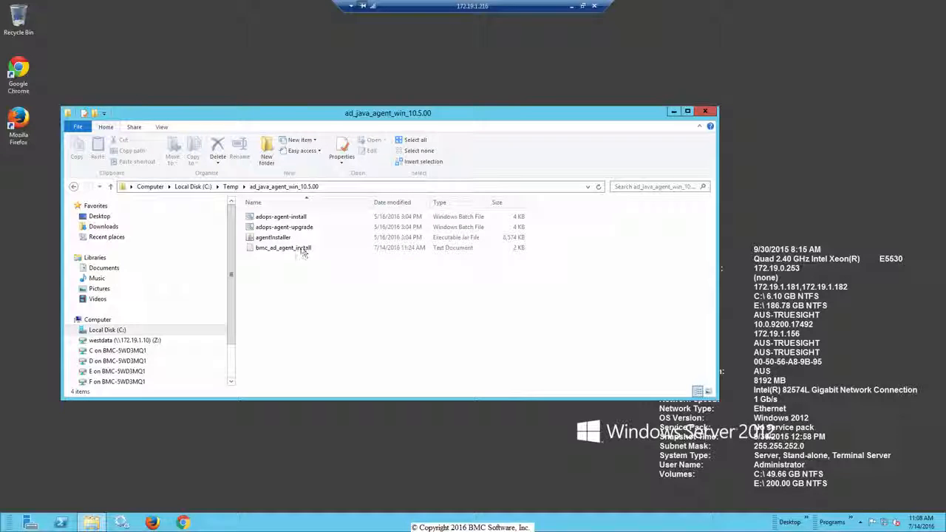
{"action": "right_click", "coordinate": [302, 250]}
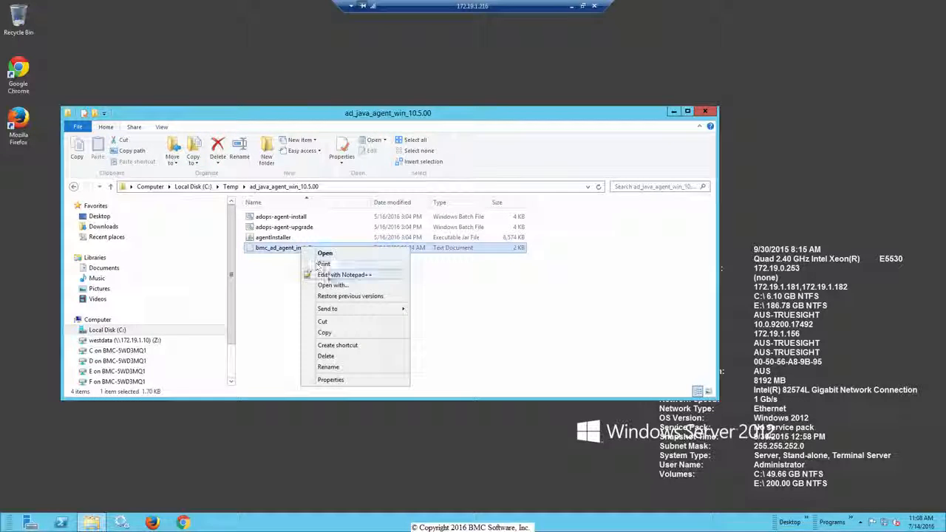
{"action": "left_click", "coordinate": [325, 275]}
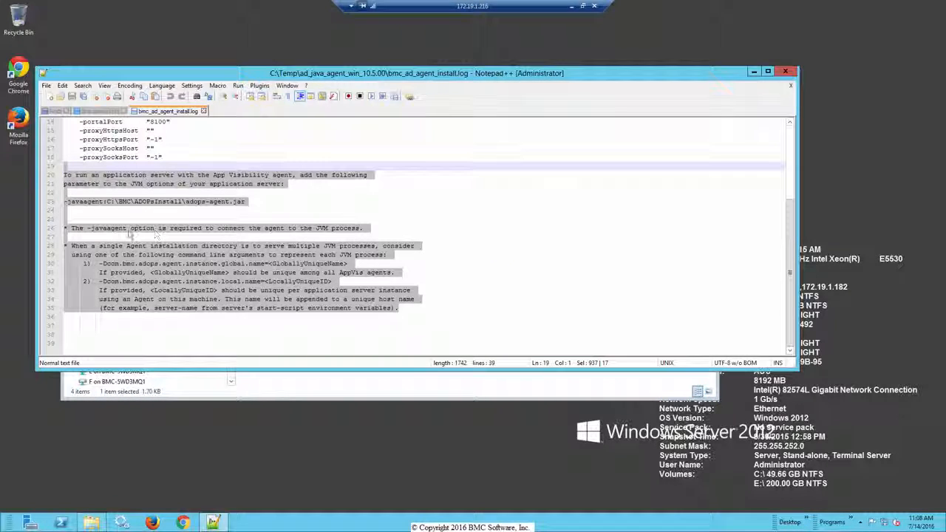
{"action": "left_click", "coordinate": [243, 222]}
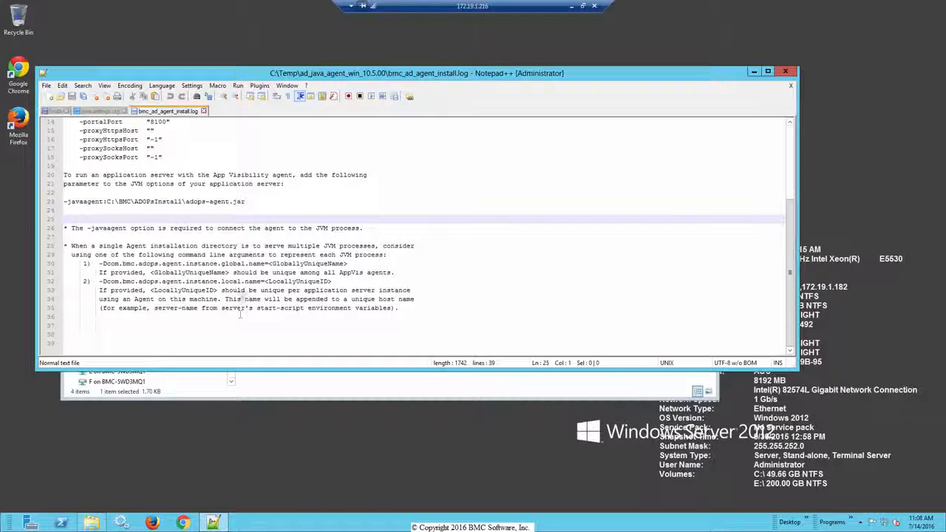
{"action": "left_click_drag", "start_coordinate": [246, 201], "coordinate": [64, 208]}
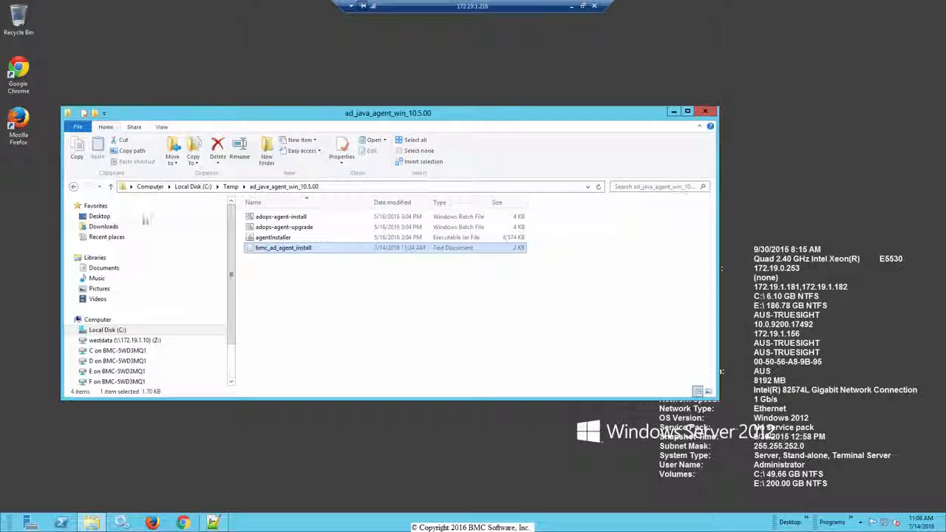
Open the startWebLogic Windows command script from C:\Oracle\Middleware\Oracle_Home\user_projects\domains\medrec\bin in Notepad++.
{"action": "left_click", "coordinate": [118, 331]}
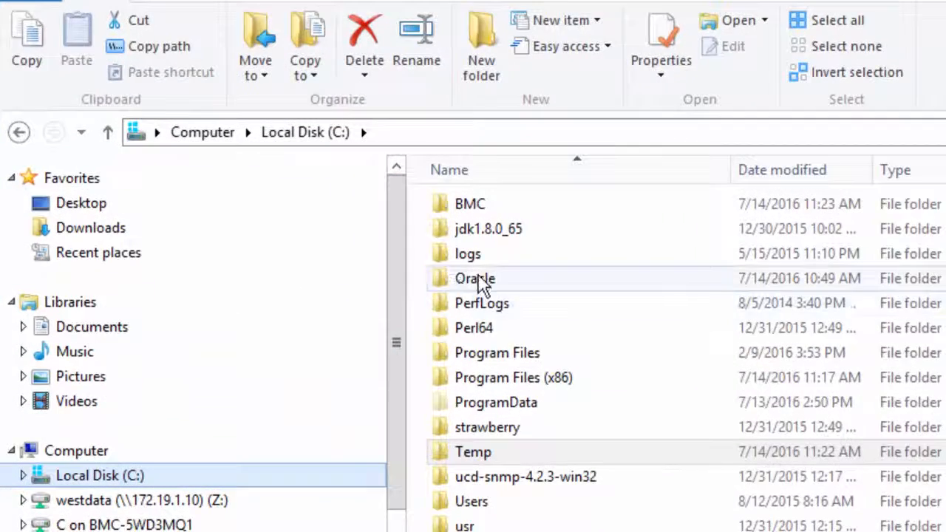
{"action": "double_click", "coordinate": [477, 281]}
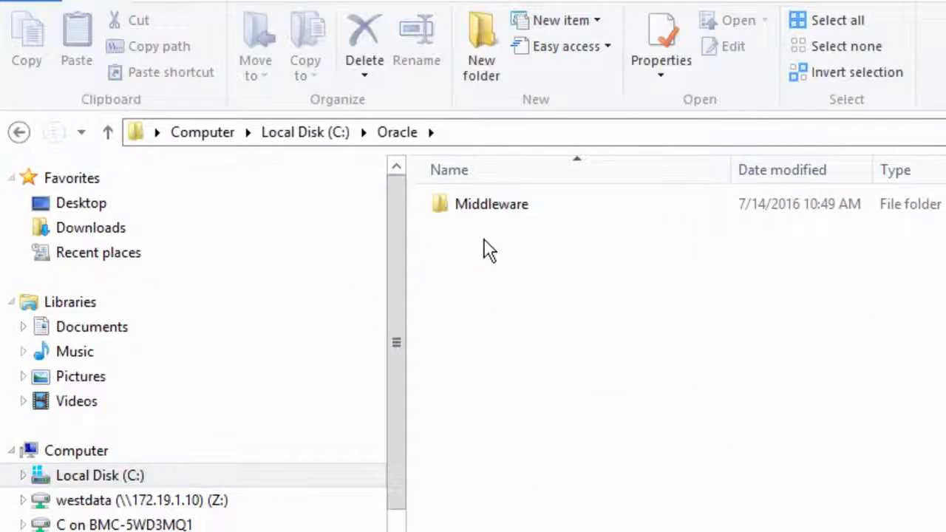
{"action": "double_click", "coordinate": [499, 219]}
{"action": "double_click", "coordinate": [498, 210]}
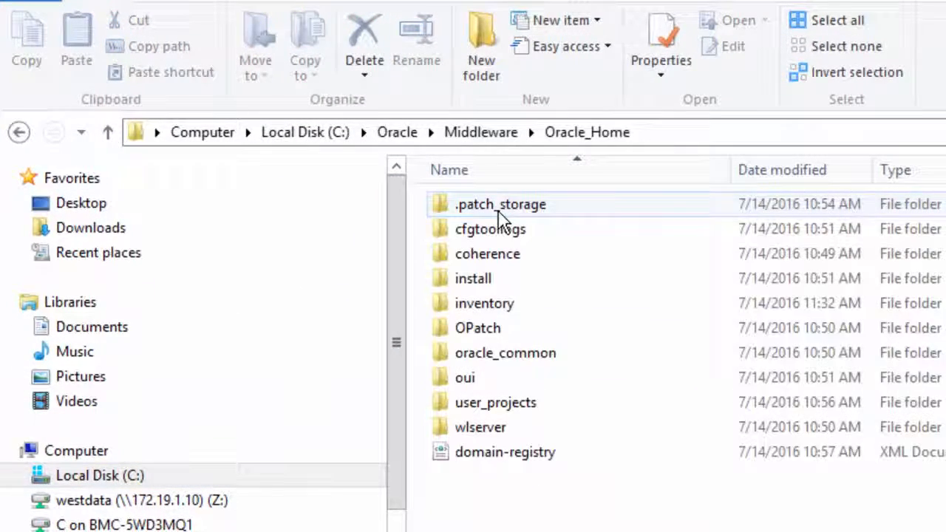
{"action": "double_click", "coordinate": [507, 406]}
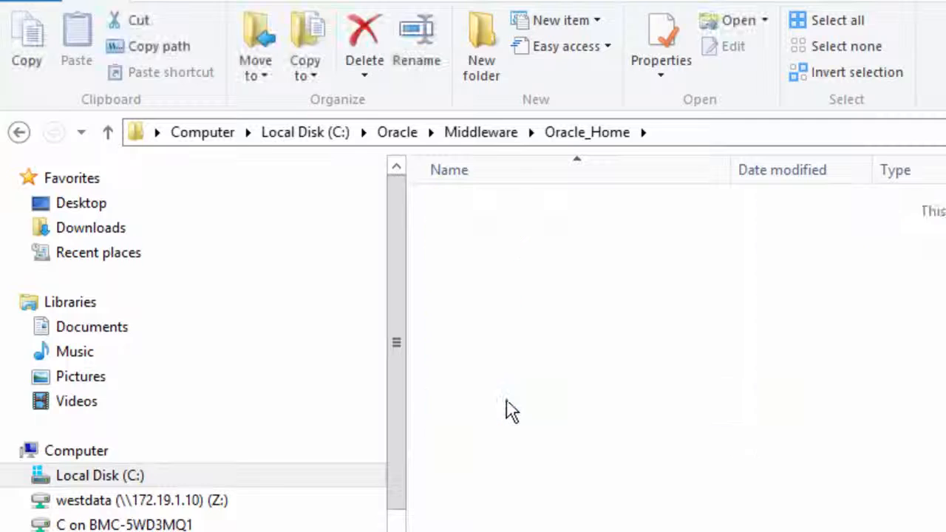
{"action": "double_click", "coordinate": [482, 210]}
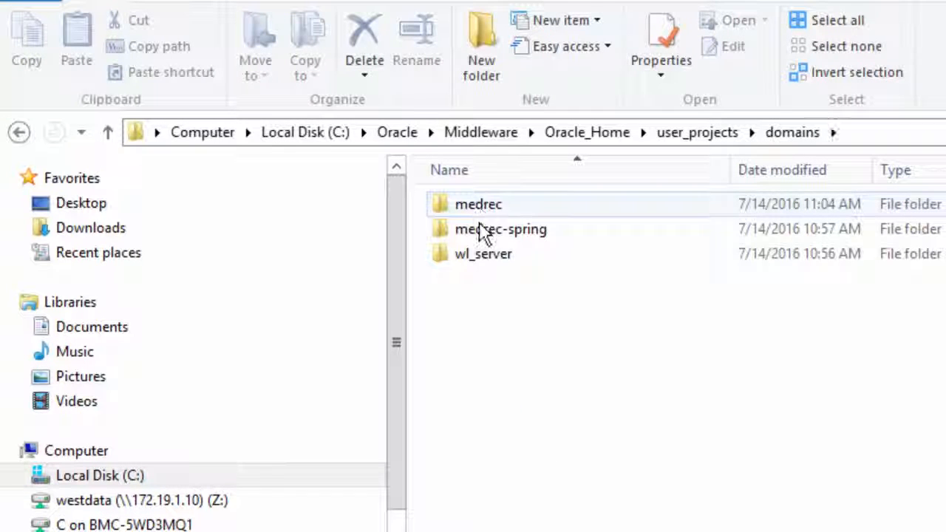
{"action": "double_click", "coordinate": [479, 211]}
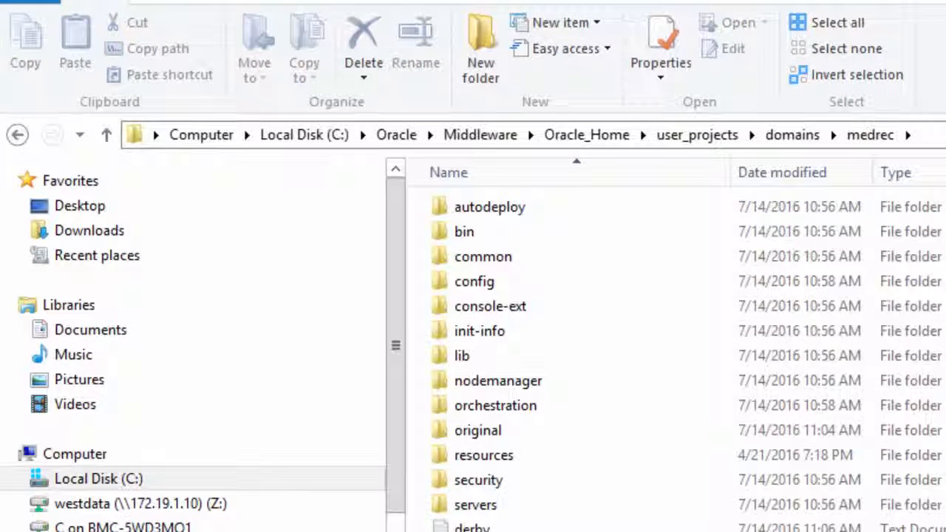
{"action": "double_click", "coordinate": [464, 234]}
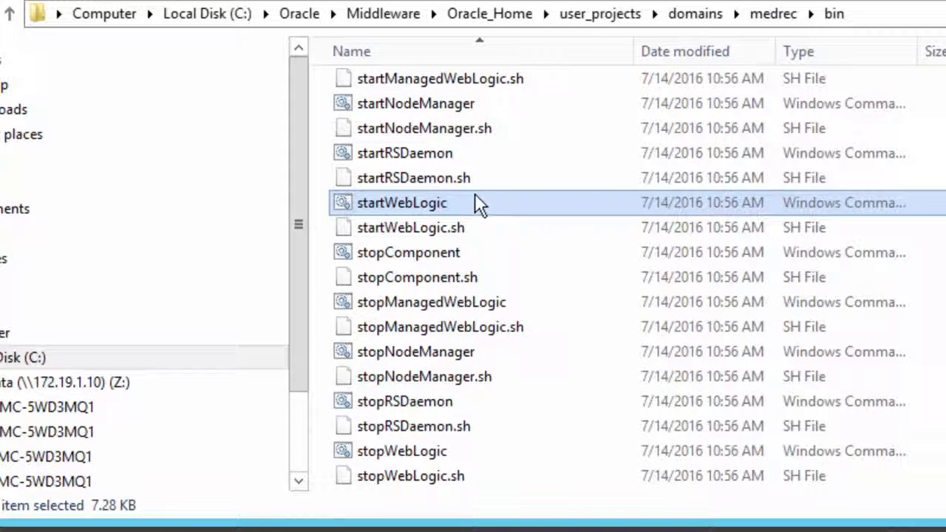
{"action": "right_click", "coordinate": [420, 210]}
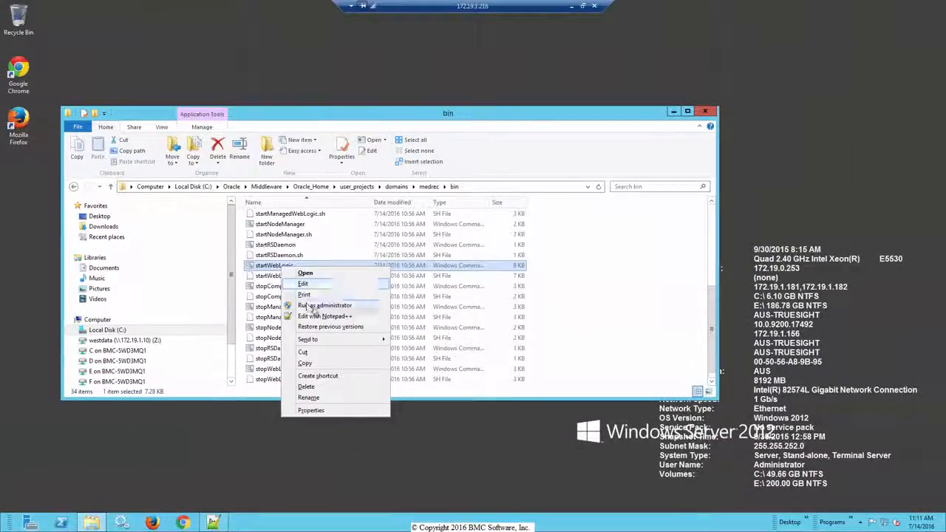
{"action": "left_click", "coordinate": [320, 317]}
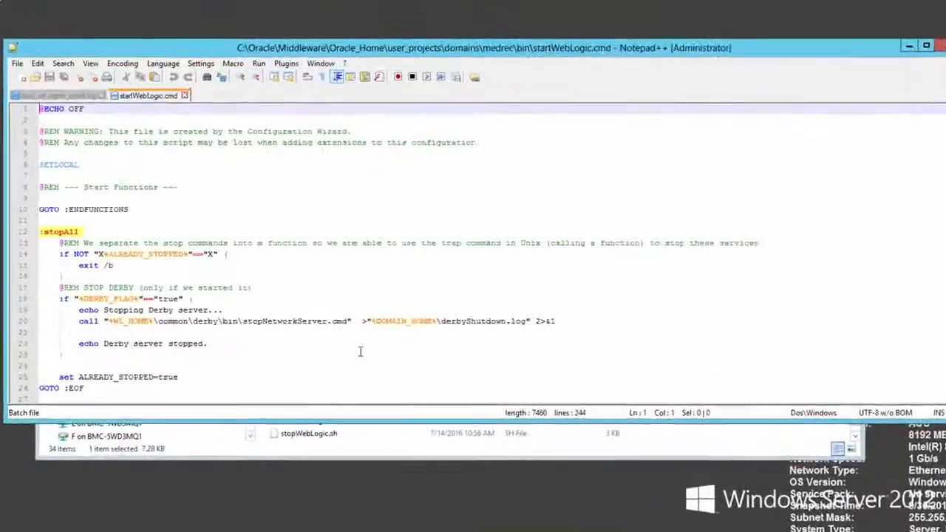
{"action": "scroll", "coordinate": [396, 397], "scroll_direction": "down", "scroll_amount": 4}
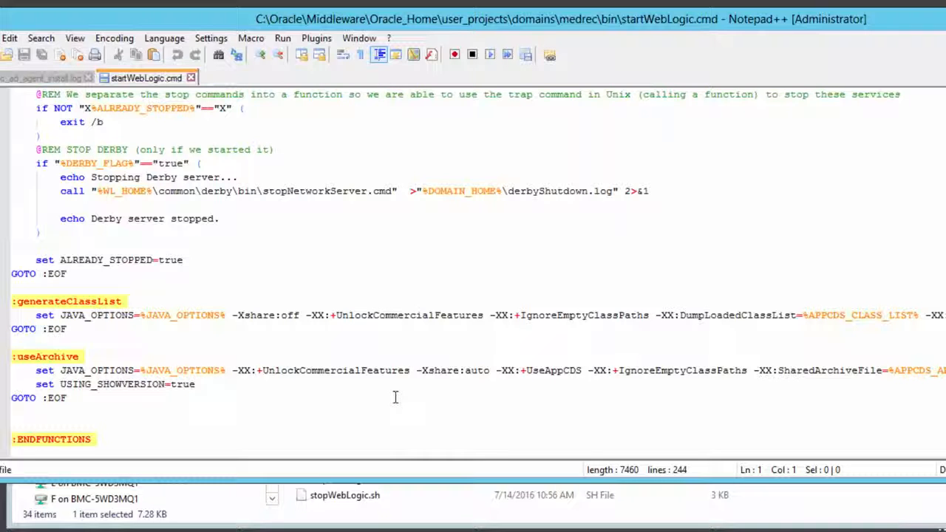
{"action": "scroll", "coordinate": [396, 398], "scroll_direction": "down", "scroll_amount": 4}
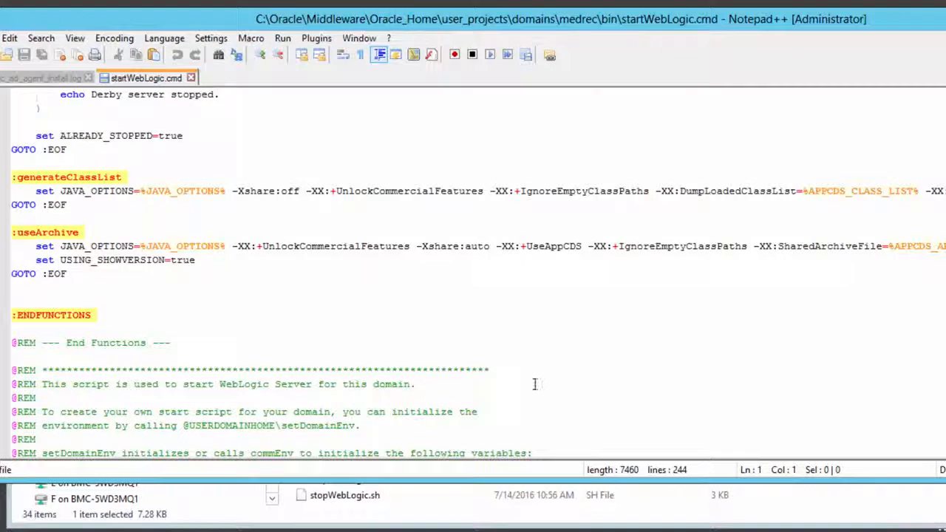
{"action": "scroll", "coordinate": [574, 372], "scroll_direction": "down", "scroll_amount": 4}
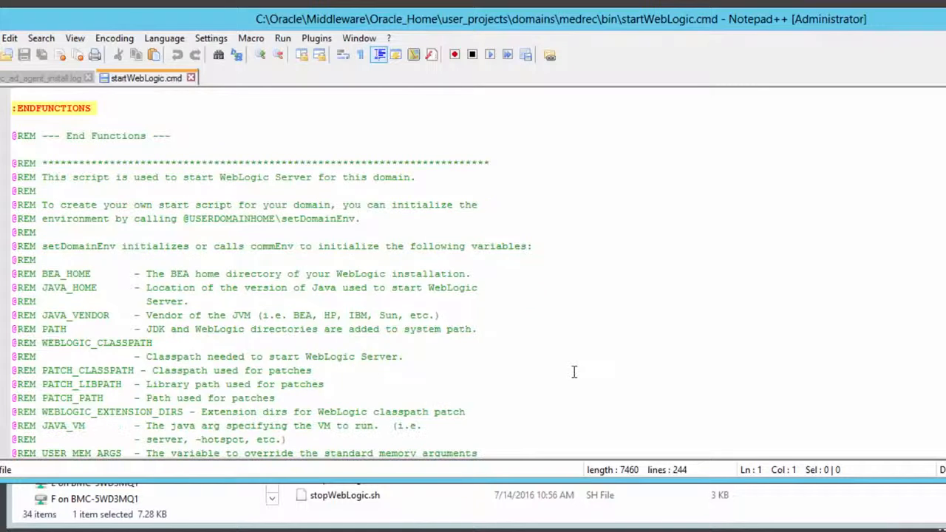
{"action": "scroll", "coordinate": [574, 372], "scroll_direction": "down", "scroll_amount": 3}
{"action": "scroll", "coordinate": [574, 372], "scroll_direction": "down", "scroll_amount": 2}
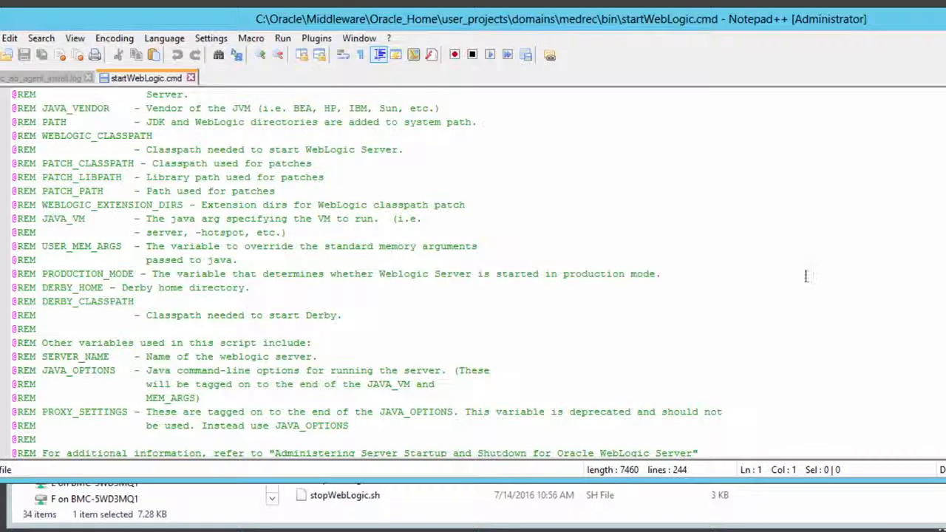
{"action": "scroll", "coordinate": [806, 275], "scroll_direction": "down", "scroll_amount": 15}
{"action": "left_click", "coordinate": [676, 383]}
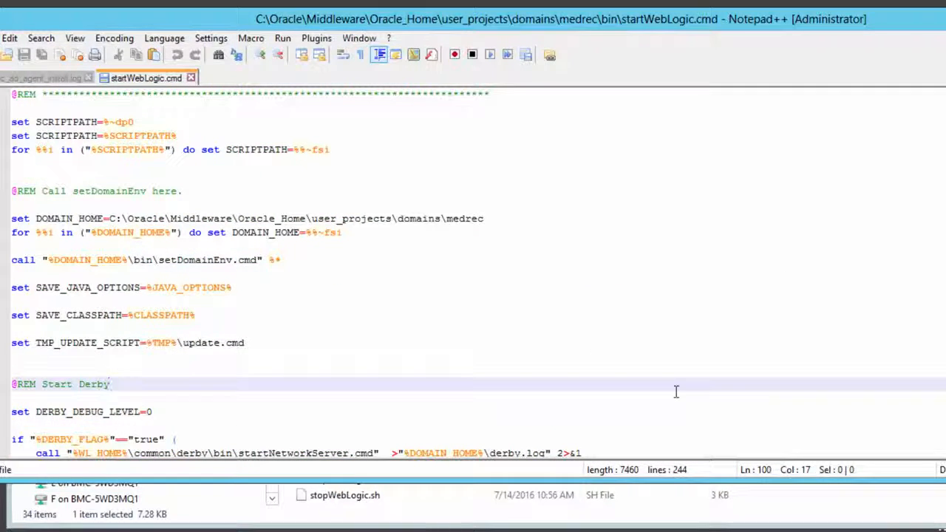
{"action": "scroll", "coordinate": [676, 391], "scroll_direction": "down", "scroll_amount": 2}
{"action": "scroll", "coordinate": [675, 392], "scroll_direction": "down", "scroll_amount": 1}
{"action": "scroll", "coordinate": [676, 392], "scroll_direction": "down", "scroll_amount": 1}
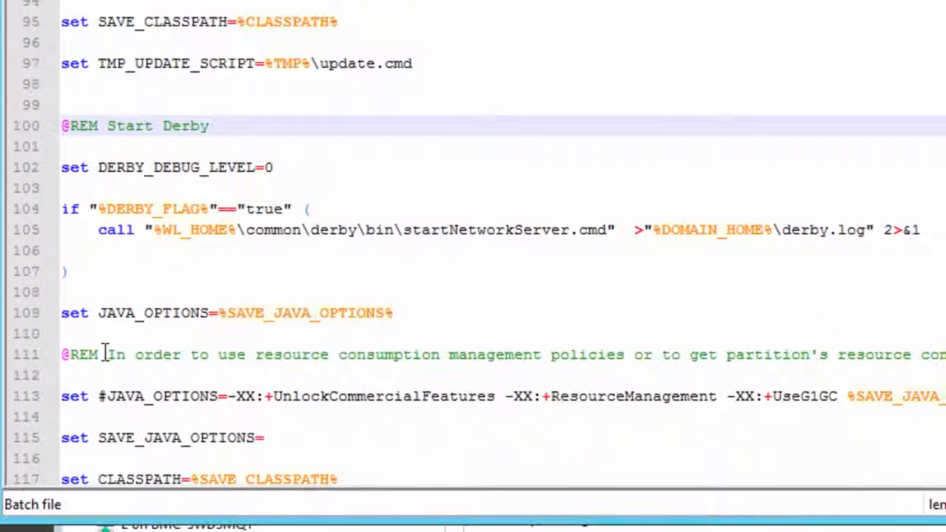
{"action": "left_click", "coordinate": [429, 316]}
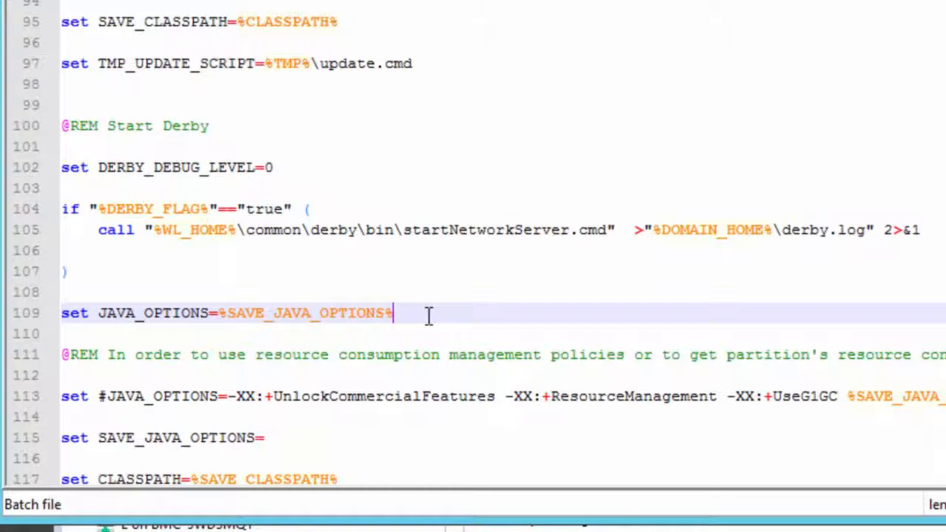
{"action": "key", "text": "Return"}
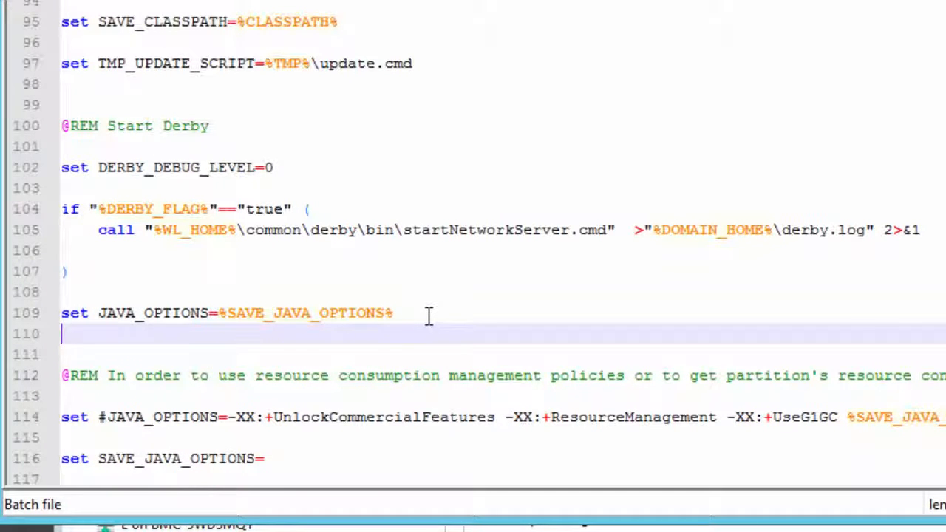
{"action": "type", "text": "@REM to "}
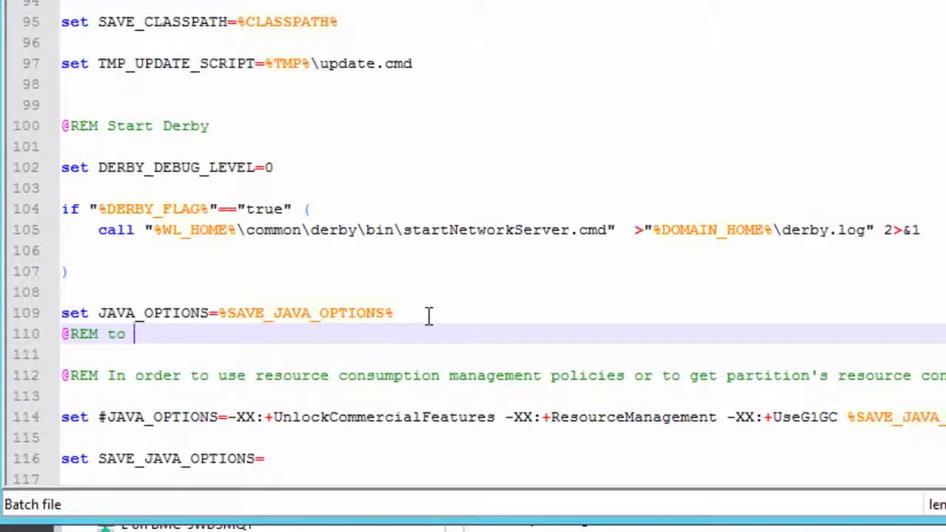
{"action": "type", "text": "start BMC A"}
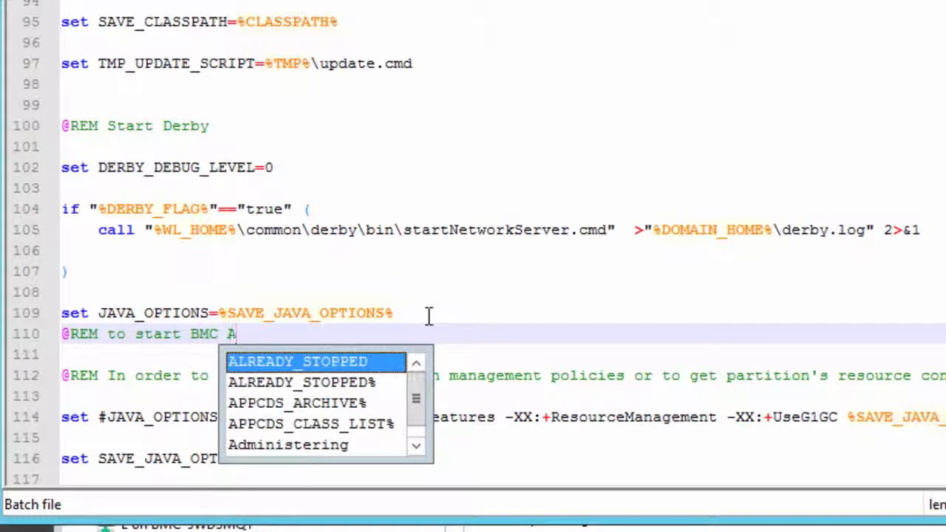
{"action": "type", "text": "ppVis"}
{"action": "key", "text": "Return"}
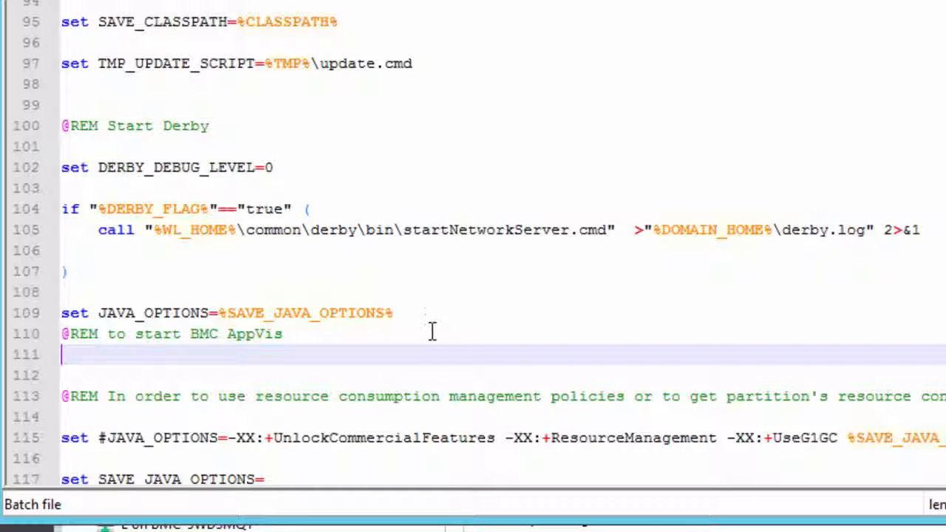
Begin a new statement under the BMC AppVis comment with "set JAVA_OPTIONS=".
{"action": "type", "text": "set JA"}
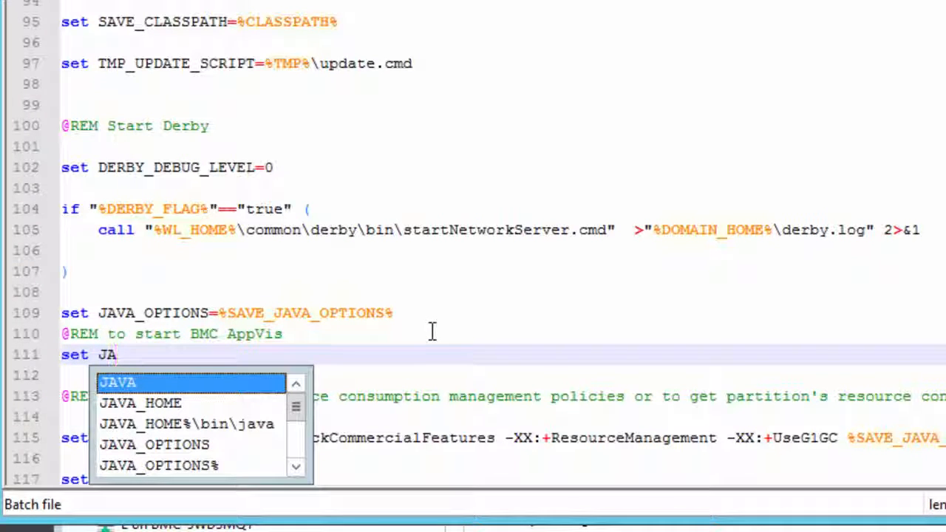
{"action": "type", "text": "VA_"}
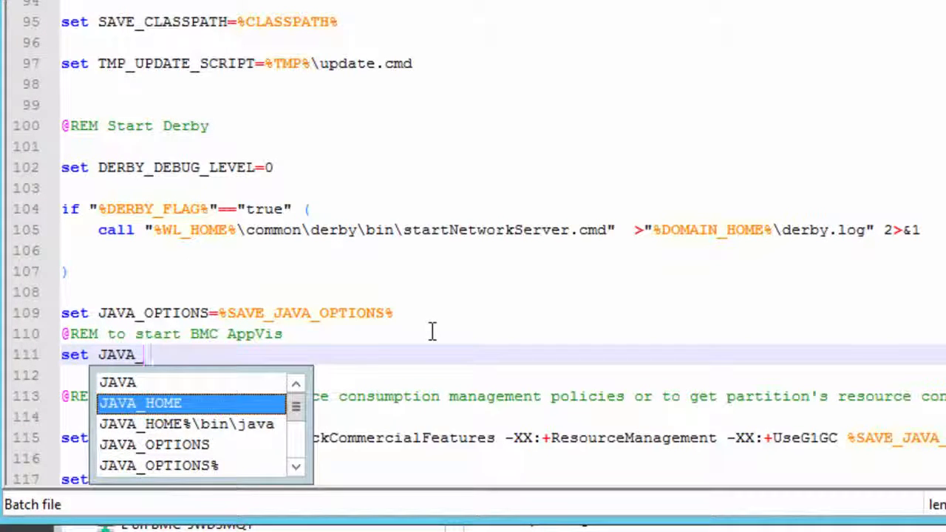
{"action": "type", "text": "OPTIONS"}
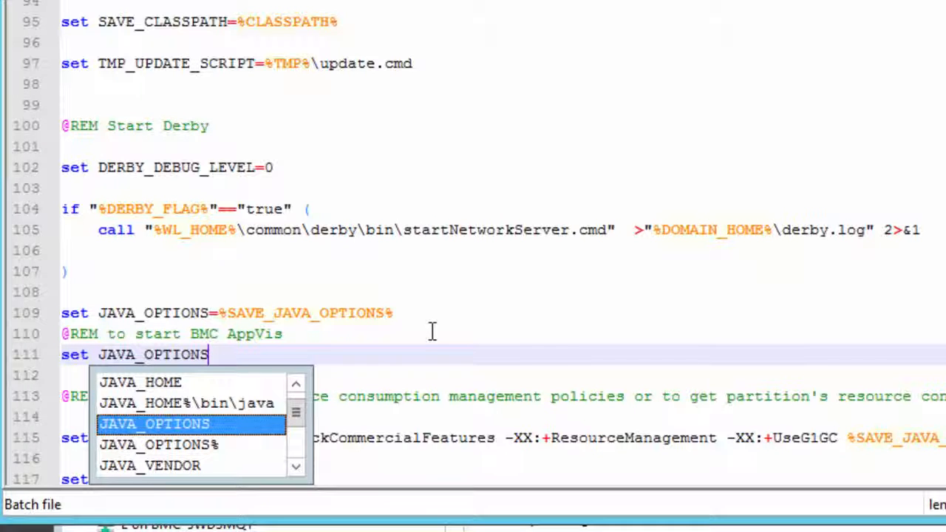
{"action": "type", "text": "="}
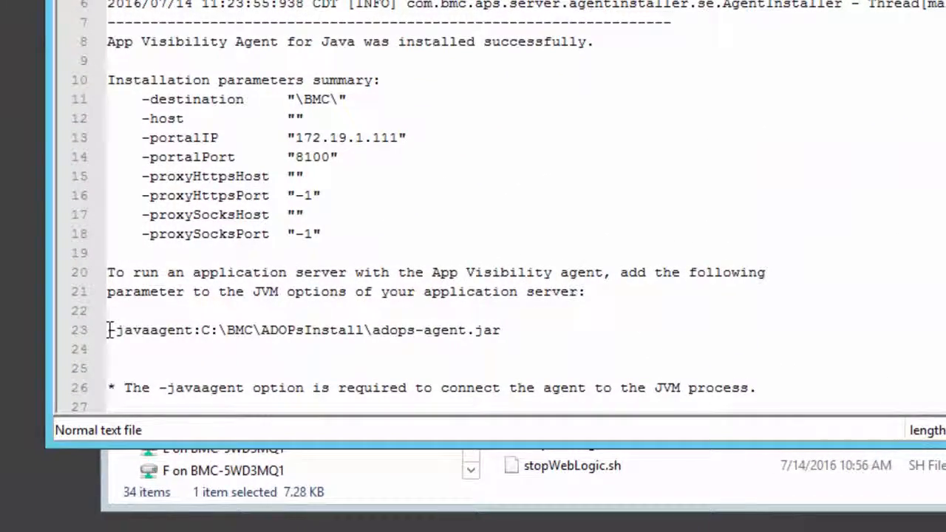
Copy "-javaagent:C:\BMC\ADOPsInstall\adops-agent.jar" from the agent install log and paste it after "set JAVA_OPTIONS=" on line 111 of startWebLogic.cmd.
{"action": "left_click_drag", "start_coordinate": [103, 328], "coordinate": [507, 330]}
{"action": "key", "text": "cmd+c"}
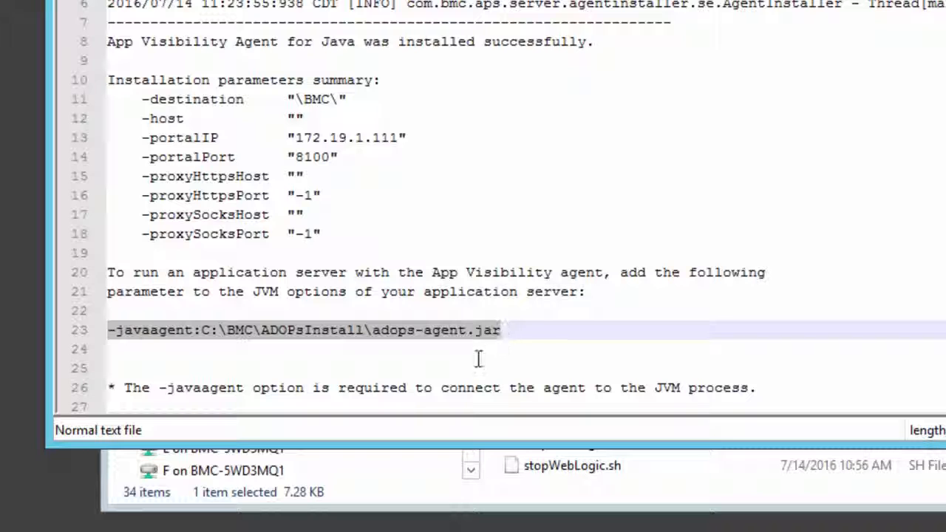
{"action": "right_click", "coordinate": [482, 327]}
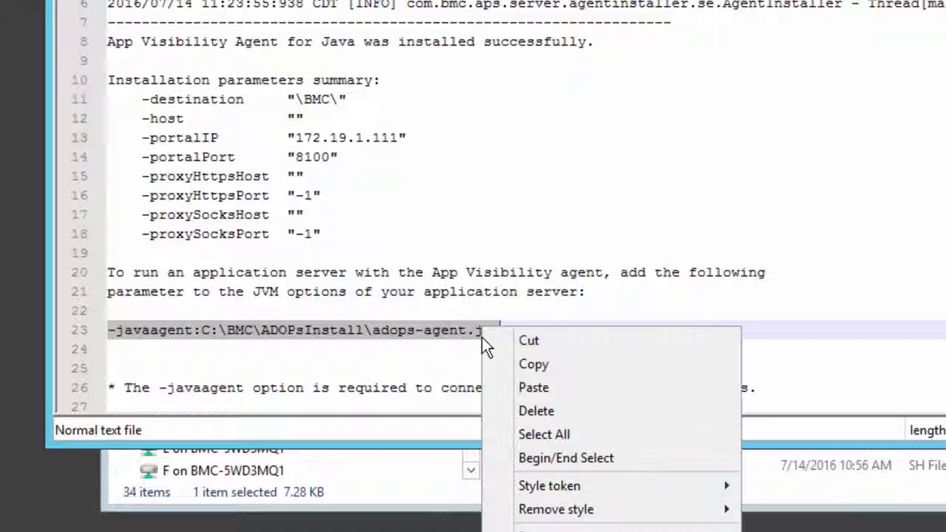
{"action": "left_click", "coordinate": [544, 366]}
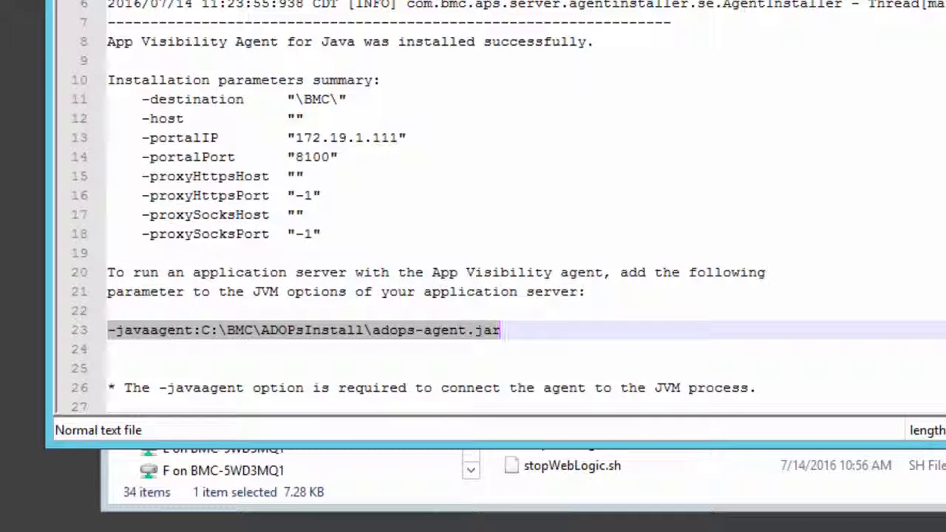
{"action": "left_click", "coordinate": [458, 2]}
{"action": "right_click", "coordinate": [357, 294]}
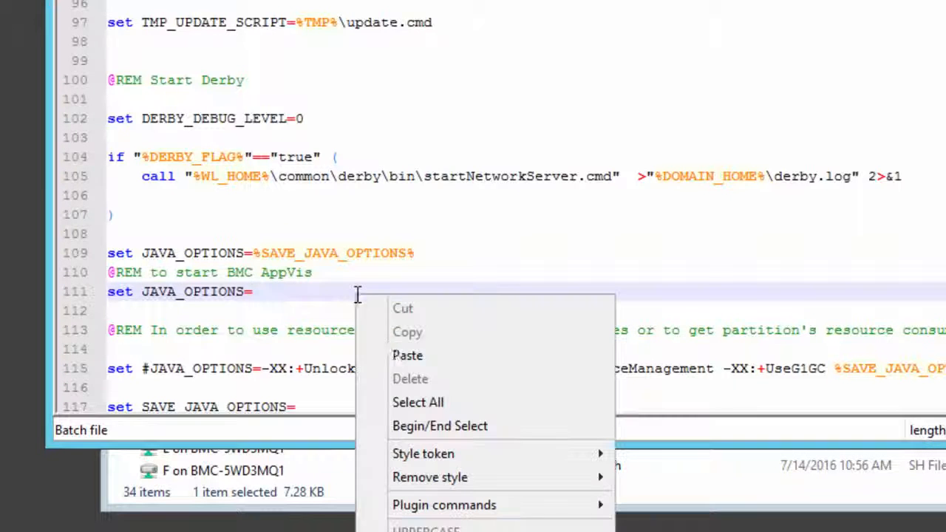
{"action": "left_click", "coordinate": [423, 358]}
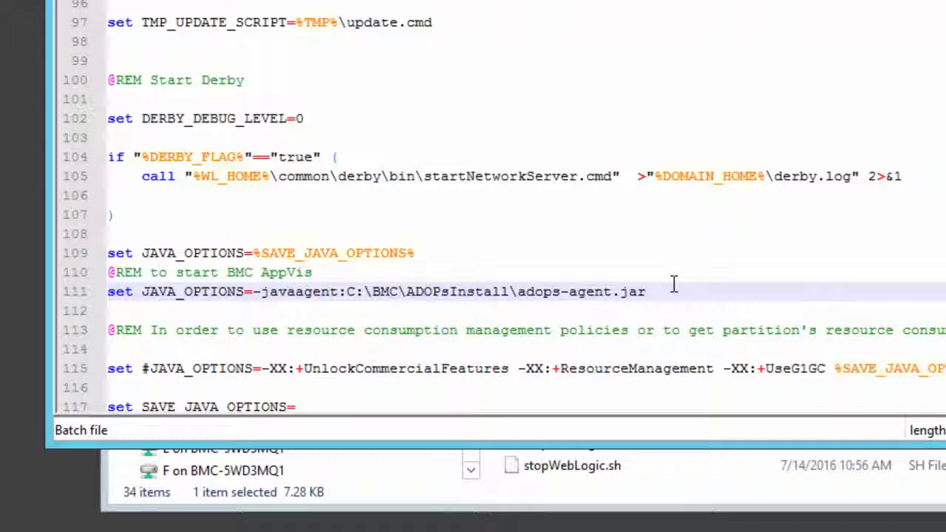
Append "%SAVE_JAVA_OPTIONS%" after the adops-agent.jar path on line 111 of startWebLogic.cmd and save the file.
{"action": "type", "text": "%SAV"}
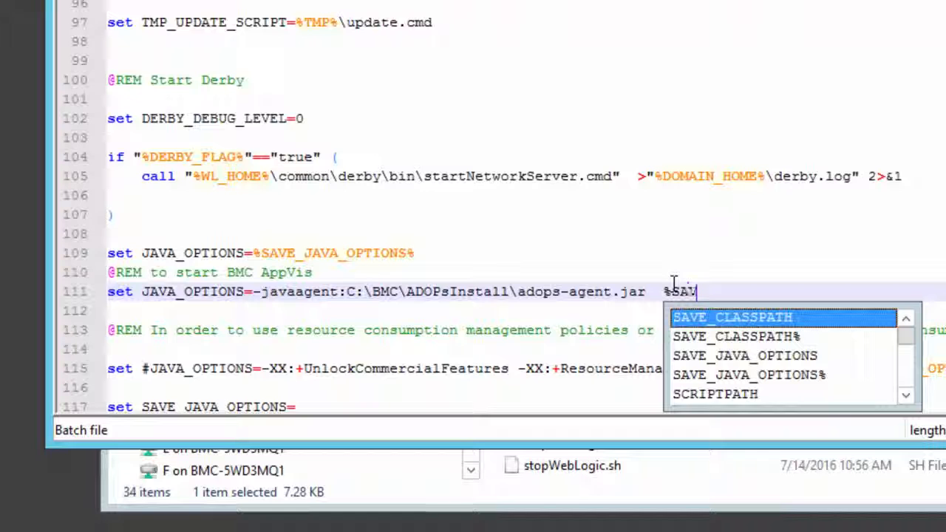
{"action": "type", "text": "E_JAVA"}
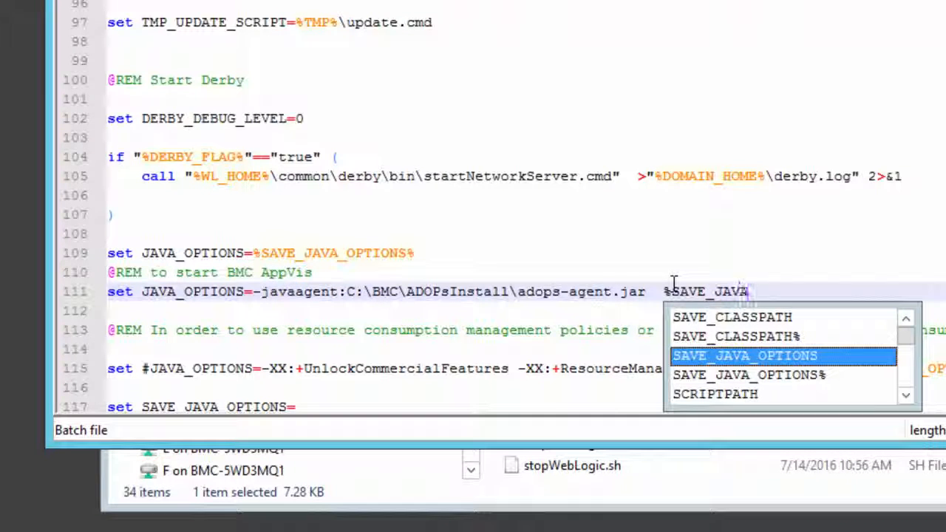
{"action": "type", "text": "_OPTIONS"}
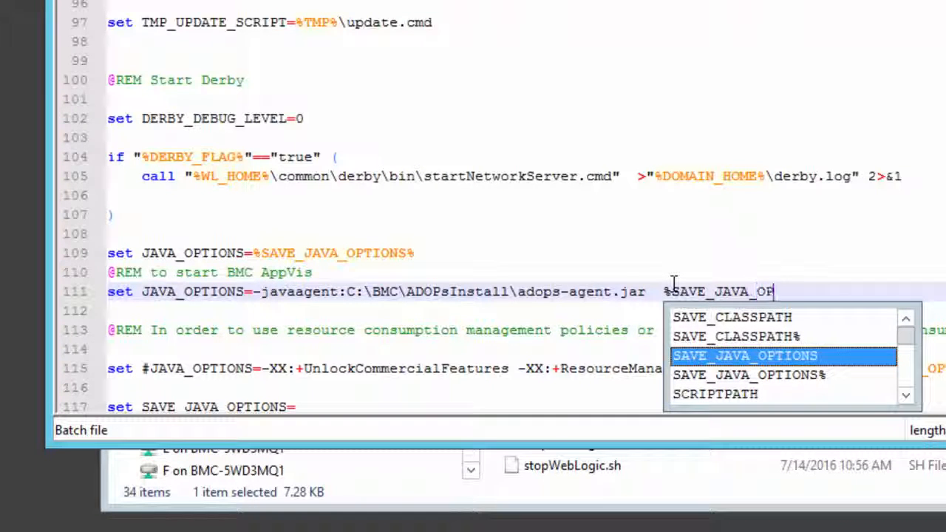
{"action": "type", "text": "%"}
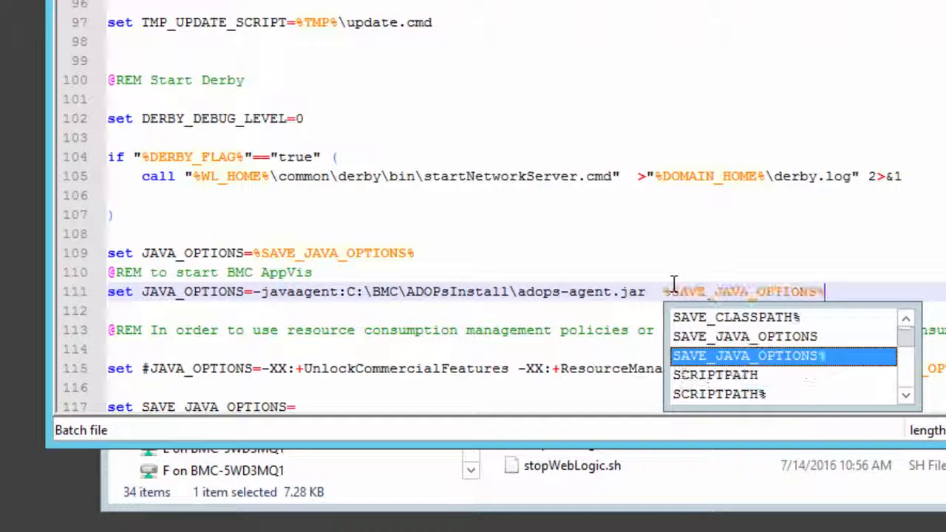
{"action": "left_click", "coordinate": [907, 275]}
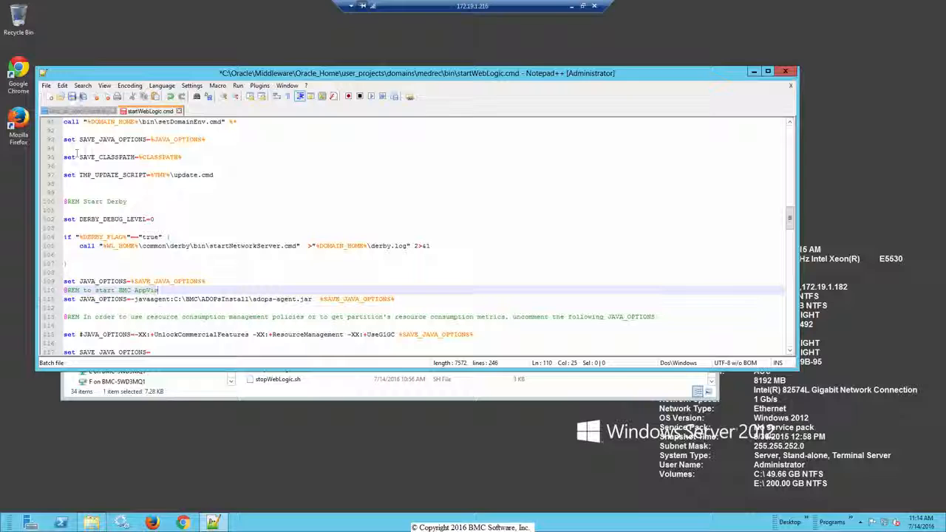
{"action": "left_click", "coordinate": [73, 98]}
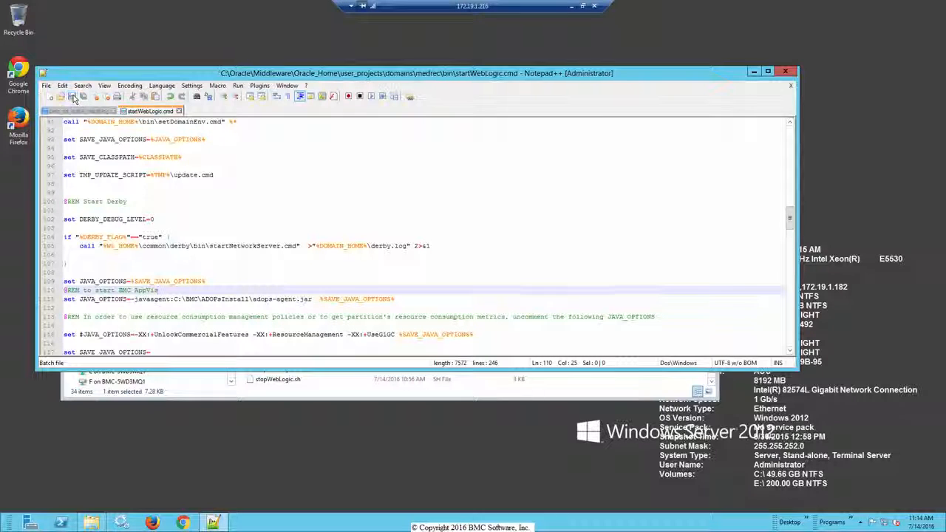
Switch to the medrec domain's bin folder in File Explorer and run the startWebLogic command script.
{"action": "left_click", "coordinate": [247, 395]}
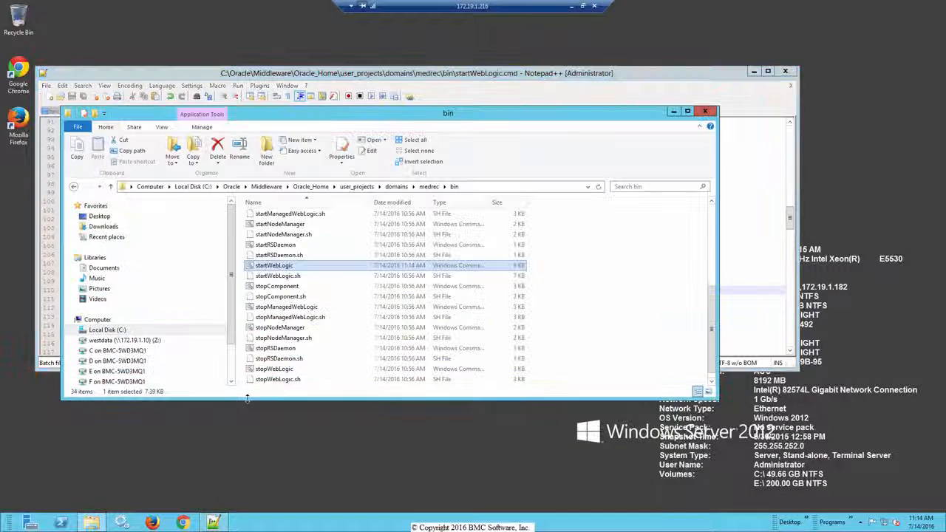
{"action": "double_click", "coordinate": [290, 269]}
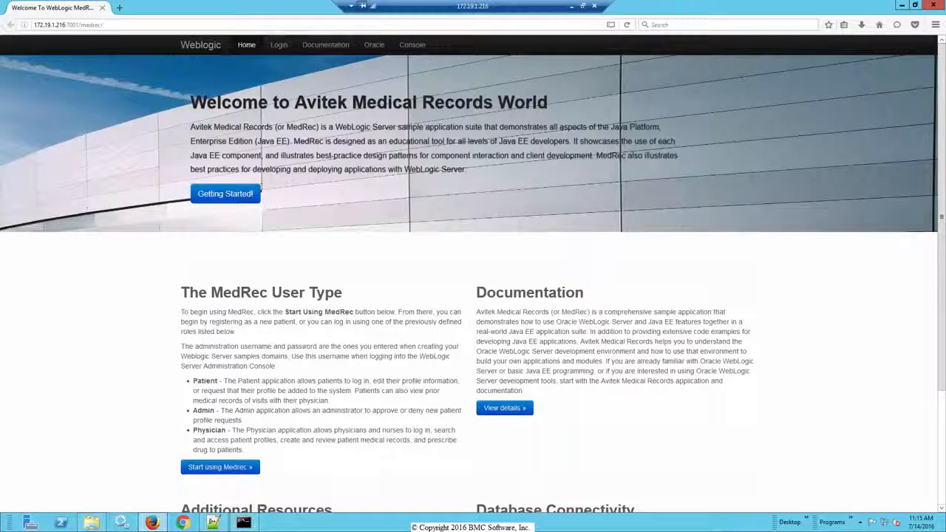
Go from the MedRec welcome page to the MedRec entrance page and bring up the Administrator sign-in form.
{"action": "left_click", "coordinate": [234, 197]}
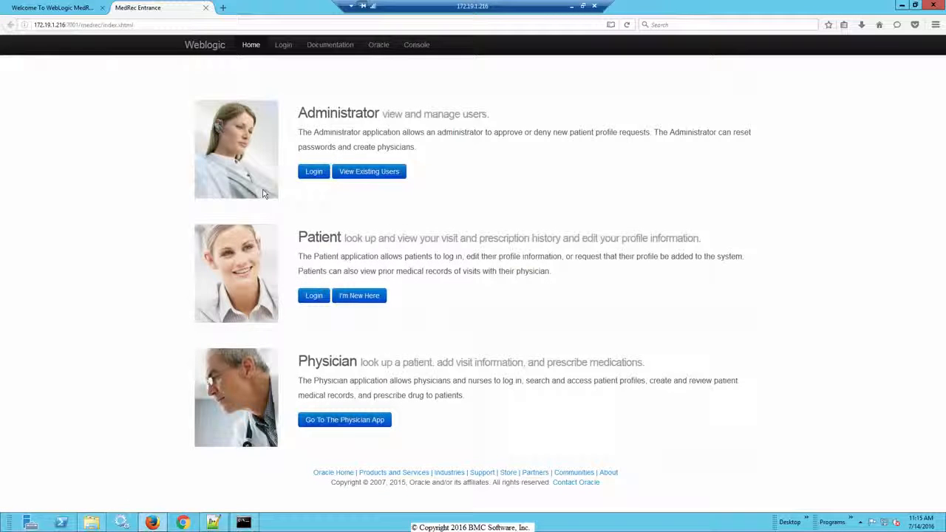
{"action": "left_click", "coordinate": [309, 173]}
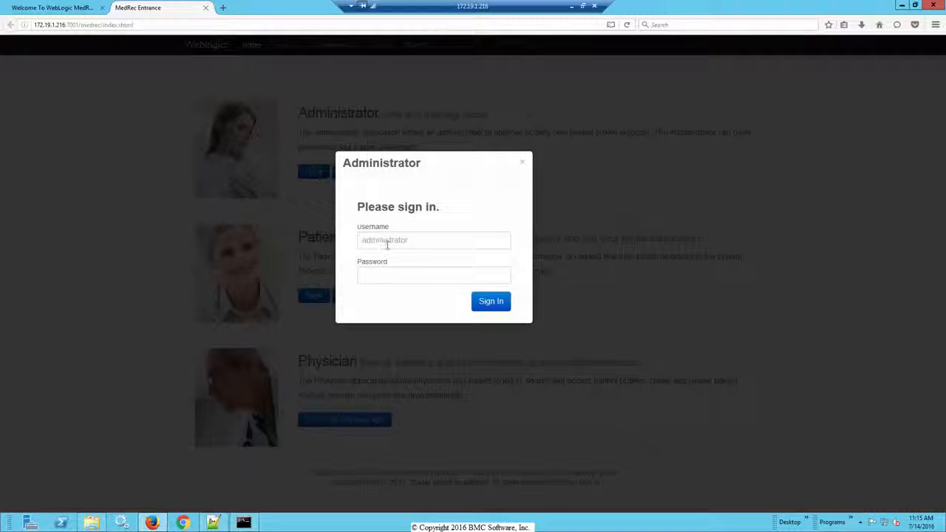
{"action": "left_click", "coordinate": [414, 230]}
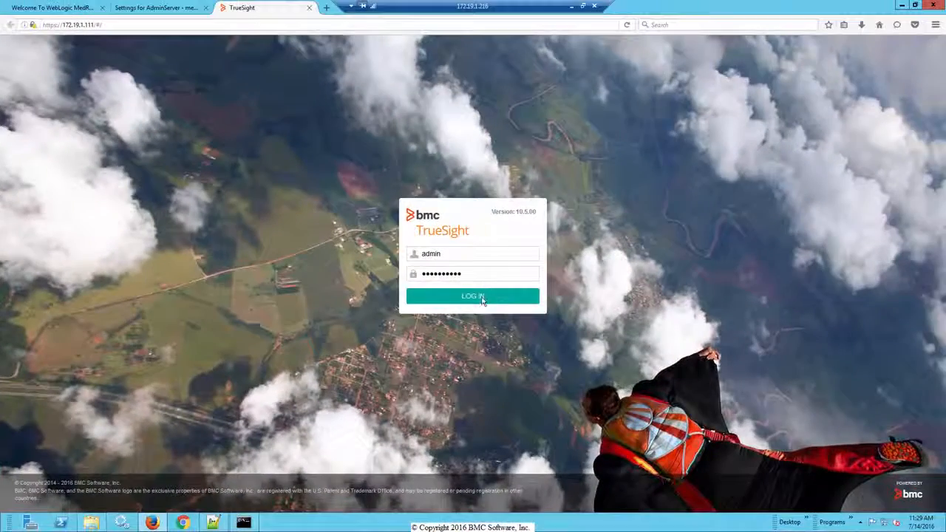
Log in to the TrueSight console as admin and open the 172.19.1.216 application from the monitored applications.
{"action": "left_click", "coordinate": [482, 296]}
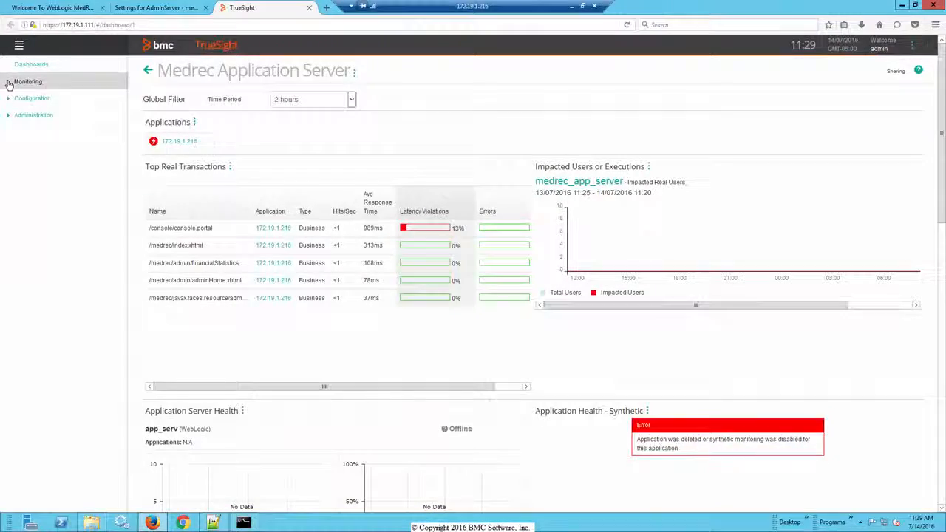
{"action": "left_click", "coordinate": [10, 81]}
{"action": "left_click", "coordinate": [34, 98]}
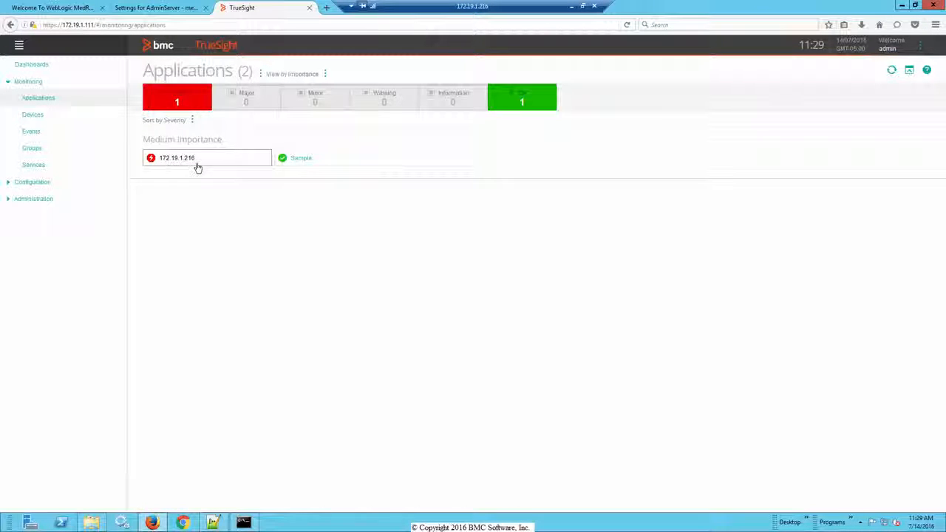
{"action": "left_click", "coordinate": [152, 163]}
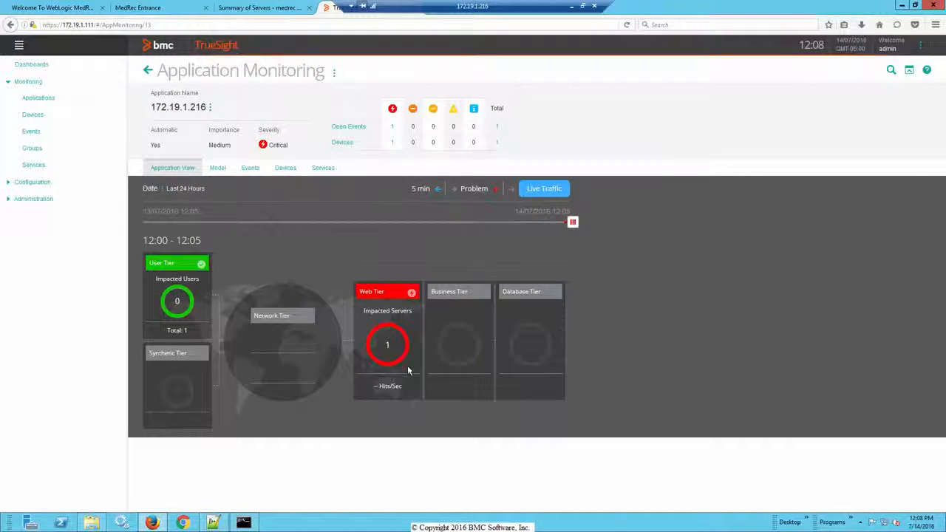
Open the application's Web Tier details and examine the aus-app-srv-tmp:7001 application server entry.
{"action": "left_click", "coordinate": [411, 369]}
{"action": "scroll", "coordinate": [730, 383], "scroll_direction": "down", "scroll_amount": 3}
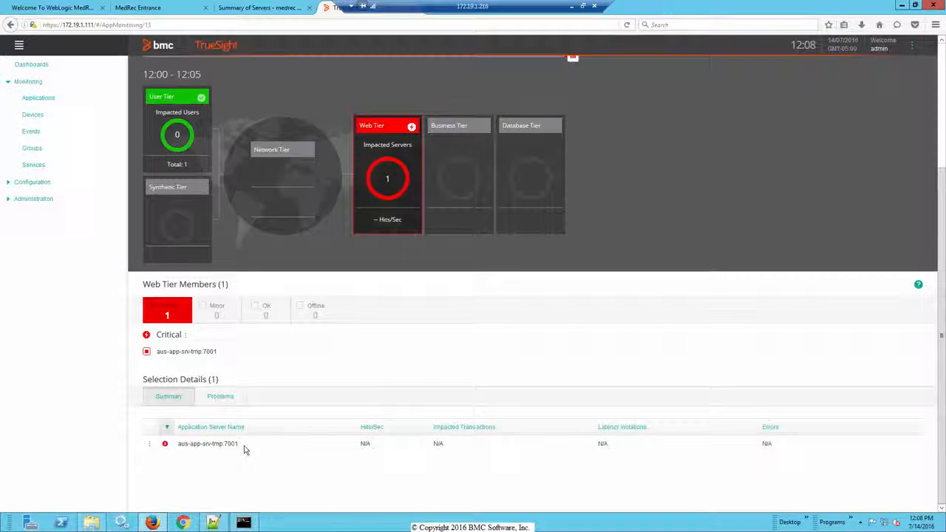
{"action": "left_click_drag", "start_coordinate": [244, 447], "coordinate": [226, 453]}
{"action": "left_click", "coordinate": [268, 492]}
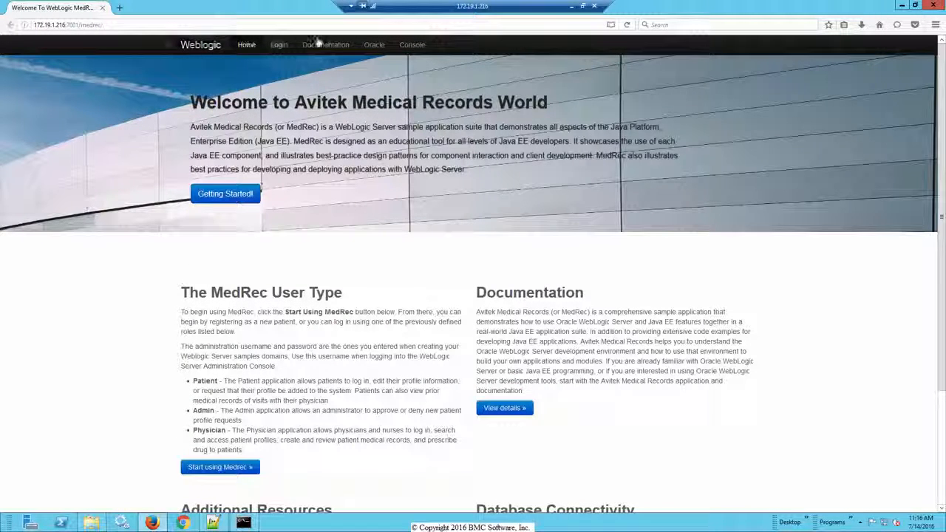
Open the WebLogic Server Administration Console from the MedRec site and log in as weblogic.
{"action": "left_click", "coordinate": [416, 49]}
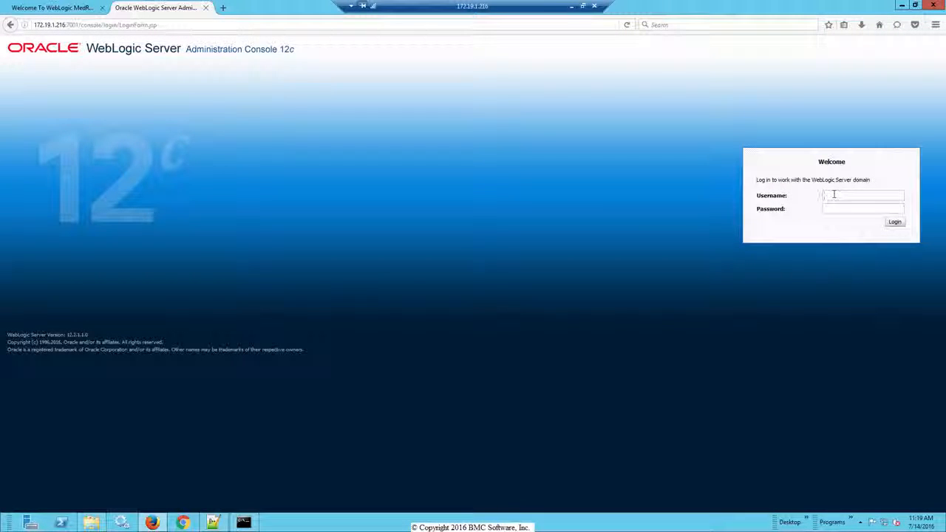
{"action": "type", "text": "webl"}
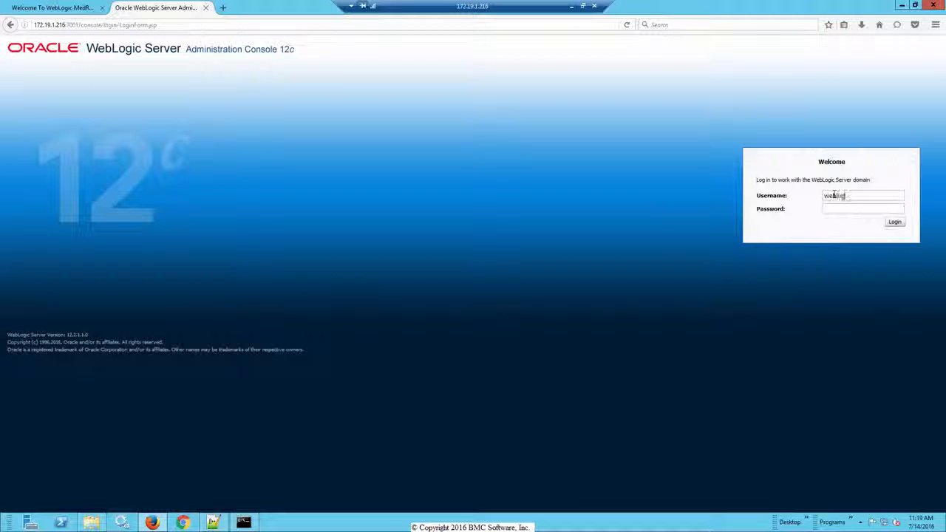
{"action": "type", "text": "ogic"}
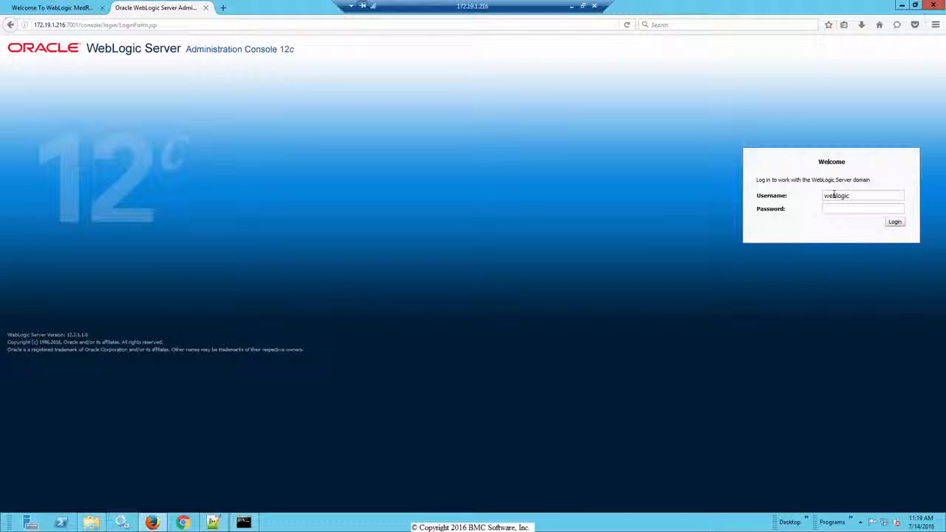
{"action": "left_click", "coordinate": [899, 223]}
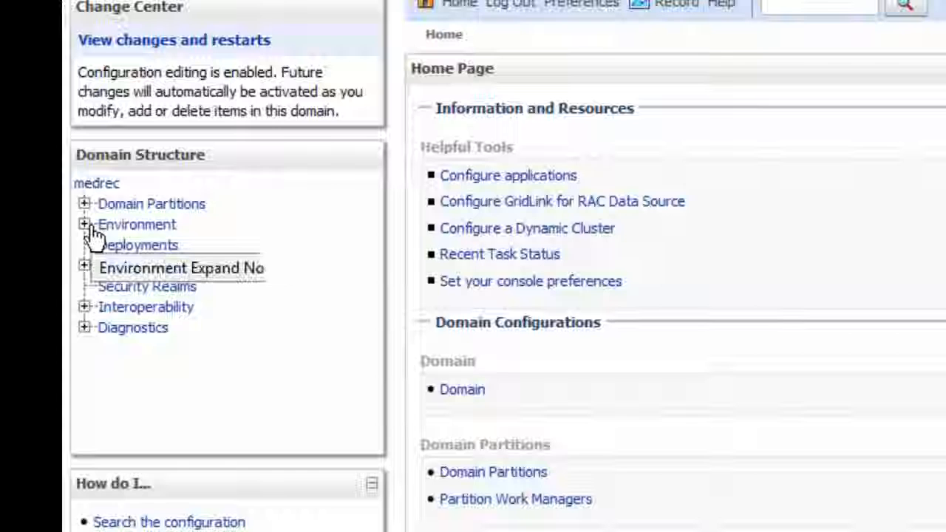
Open the Server Start configuration of AdminServer from the medrec domain's Environment servers.
{"action": "left_click", "coordinate": [84, 225]}
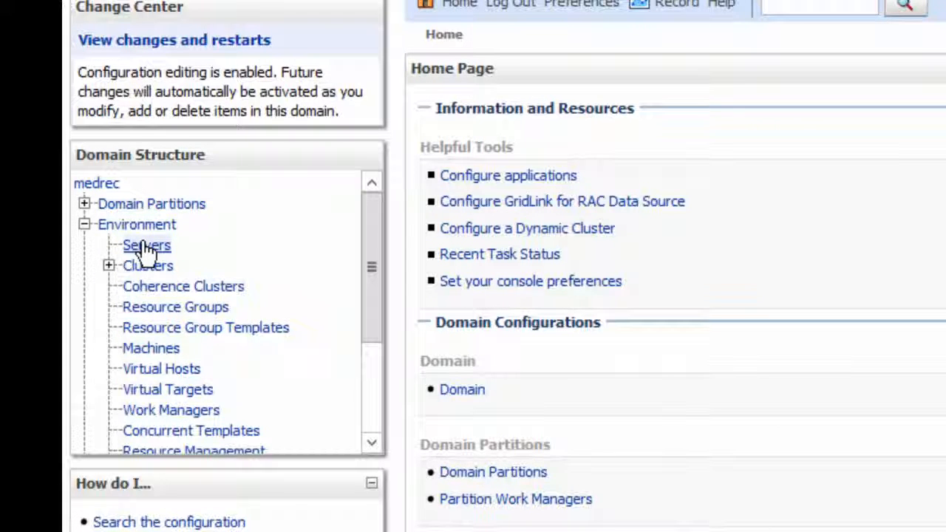
{"action": "left_click", "coordinate": [147, 248]}
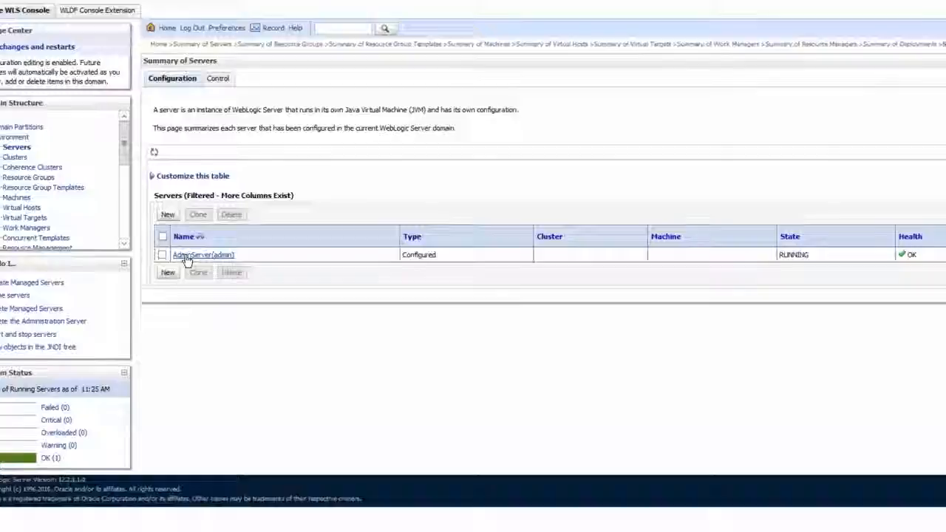
{"action": "left_click", "coordinate": [284, 290]}
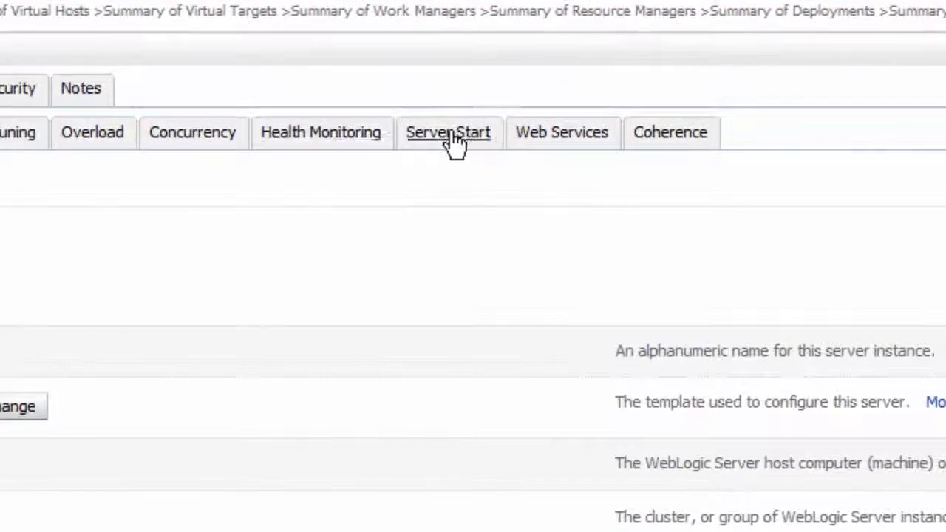
{"action": "left_click", "coordinate": [454, 144]}
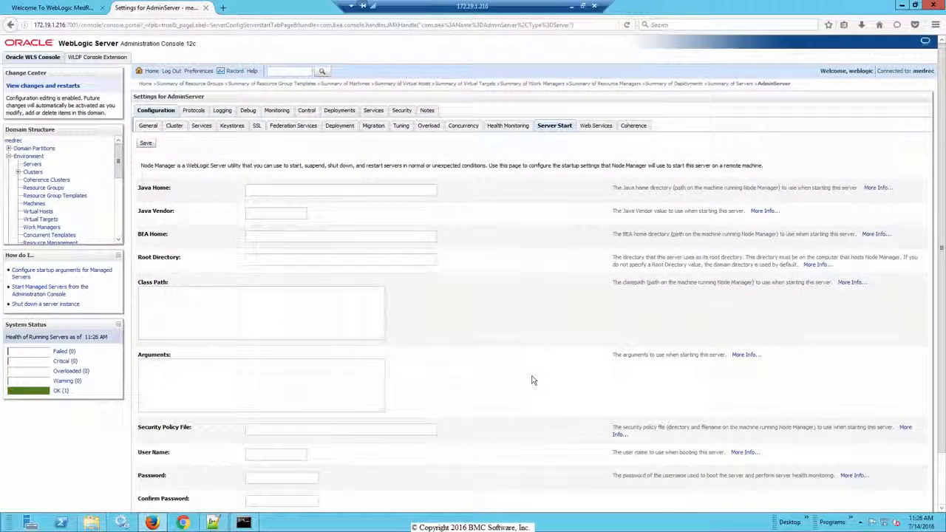
Copy "-javaagent:C:\BMC\ADOPsInstall\adops-agent.jar" from the agent install log in Notepad++ and paste it into AdminServer's Arguments setting.
{"action": "scroll", "coordinate": [531, 380], "scroll_direction": "down", "scroll_amount": 2}
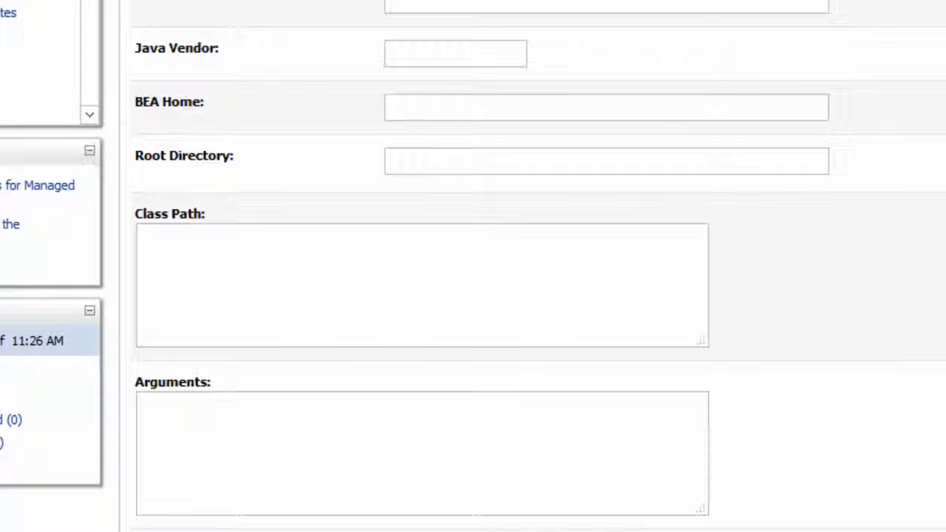
{"action": "key", "text": "alt+Tab"}
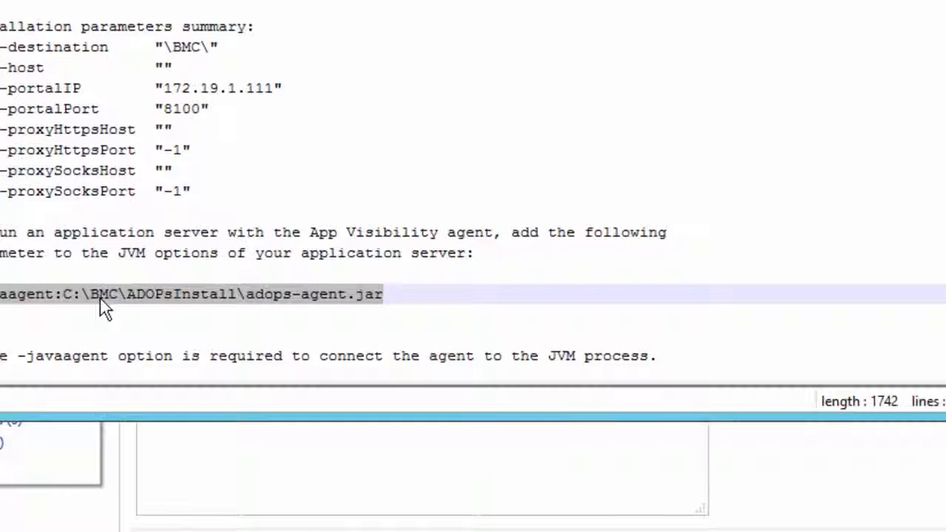
{"action": "right_click", "coordinate": [103, 303]}
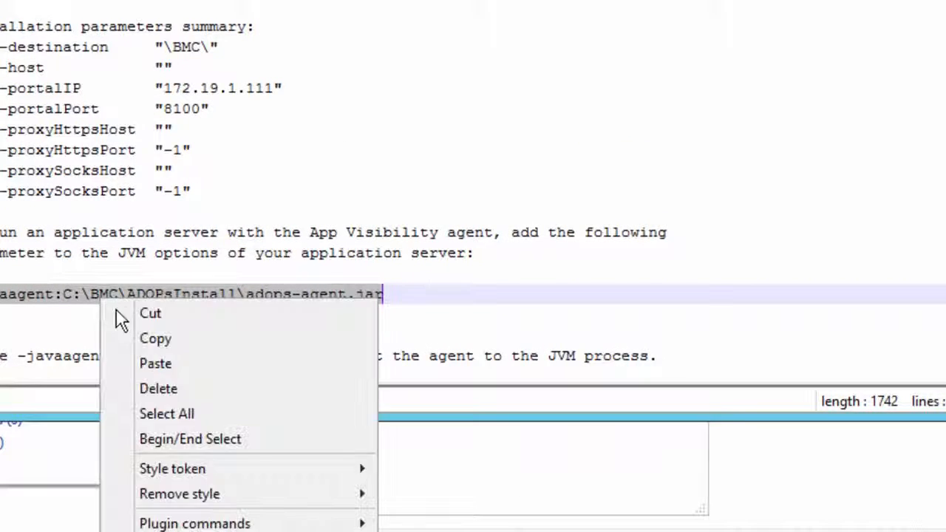
{"action": "left_click", "coordinate": [172, 338]}
{"action": "left_click", "coordinate": [273, 439]}
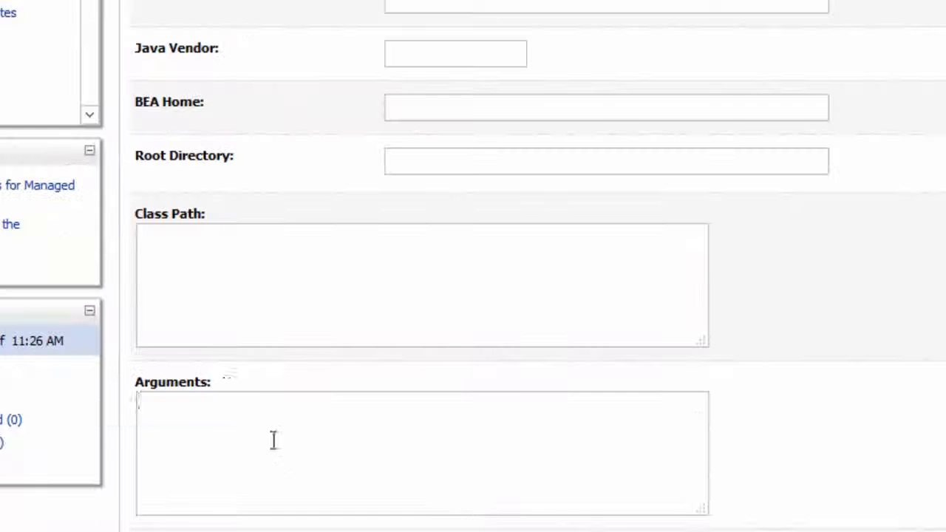
{"action": "right_click", "coordinate": [218, 411]}
{"action": "left_click", "coordinate": [264, 507]}
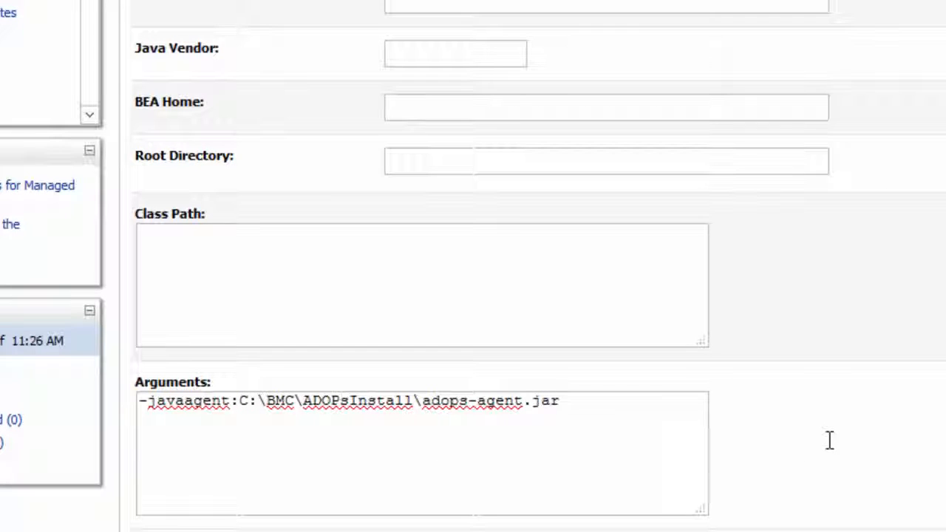
{"action": "scroll", "coordinate": [828, 442], "scroll_direction": "down", "scroll_amount": 3}
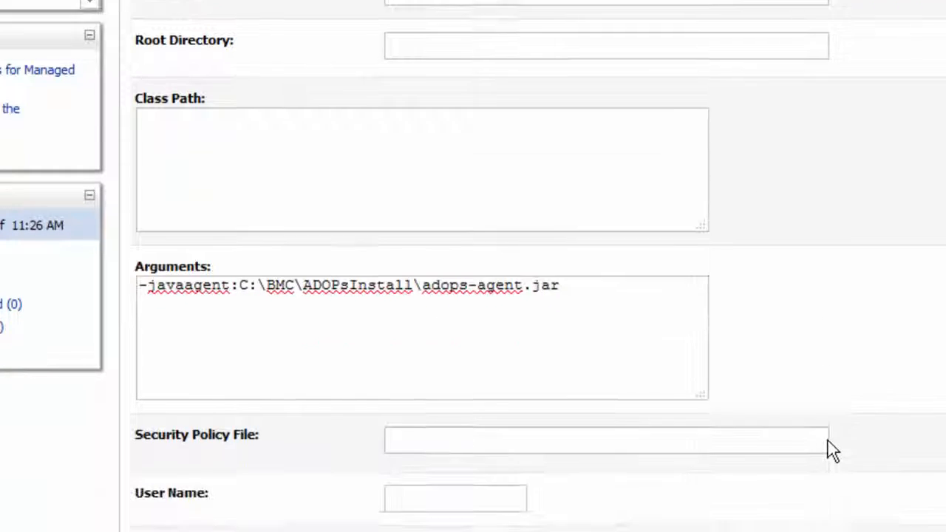